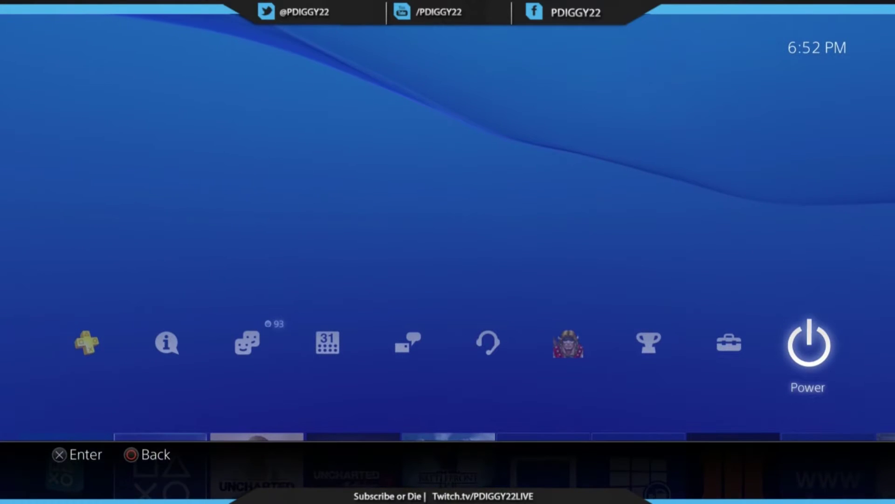
# Choose Log Out of PS4 from the console's Power menu
pyautogui.press('Return')
pyautogui.press('Up')
pyautogui.press('Up')
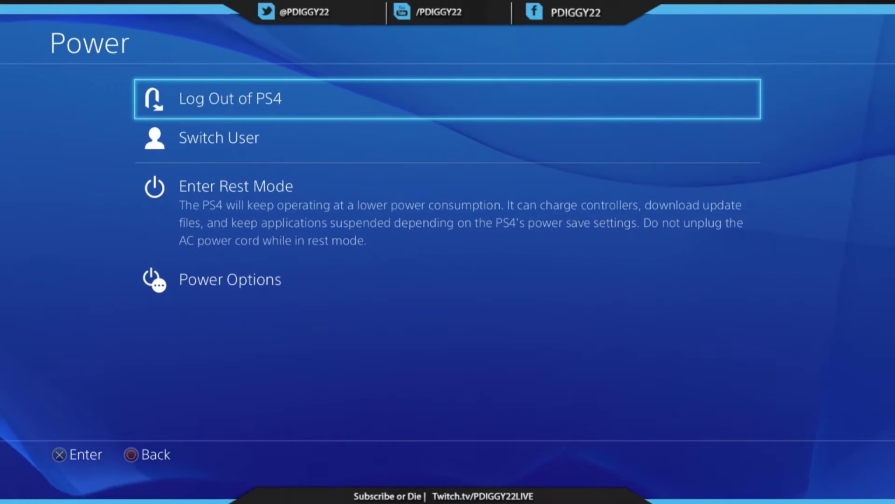
pyautogui.press('Return')
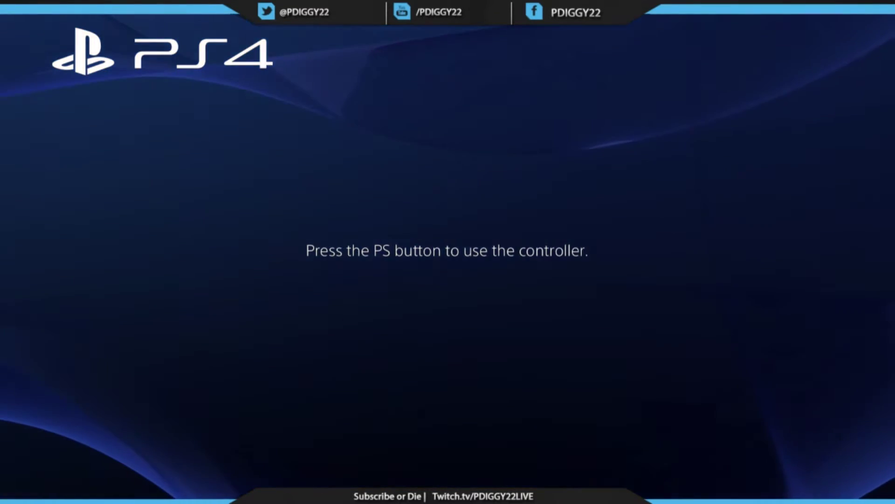
# Choose New User and Play as Guest to reach PlayStation Network sign-in
pyautogui.press('Left')
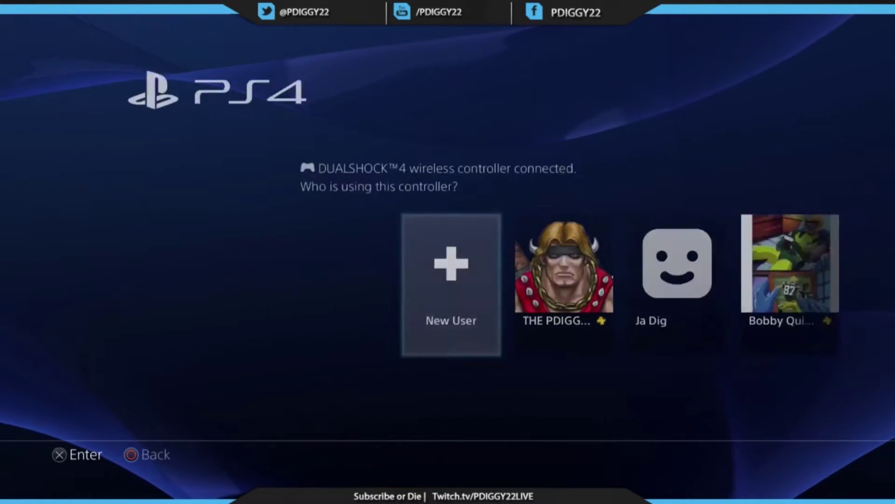
pyautogui.press('Return')
pyautogui.press('Down')
pyautogui.press('Return')
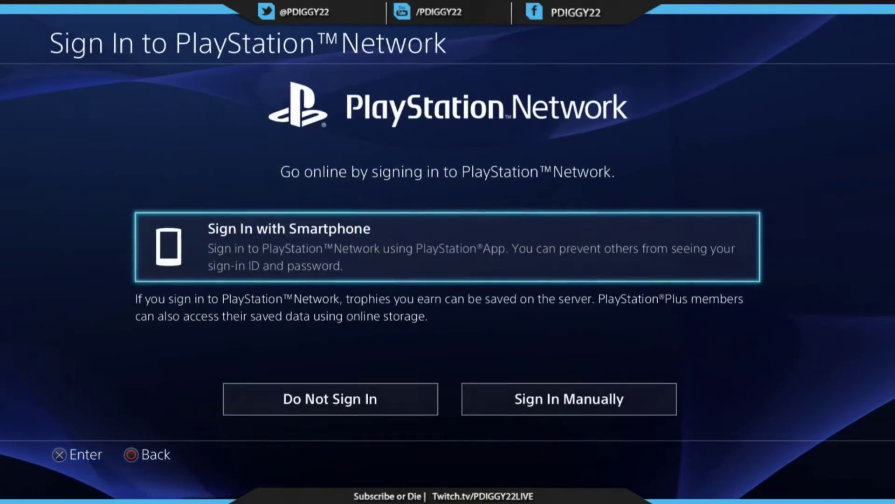
# Choose Sign In Manually and start entering letters into the Sign-In ID field
pyautogui.press('Down')
pyautogui.press('Right')
pyautogui.press('Return')
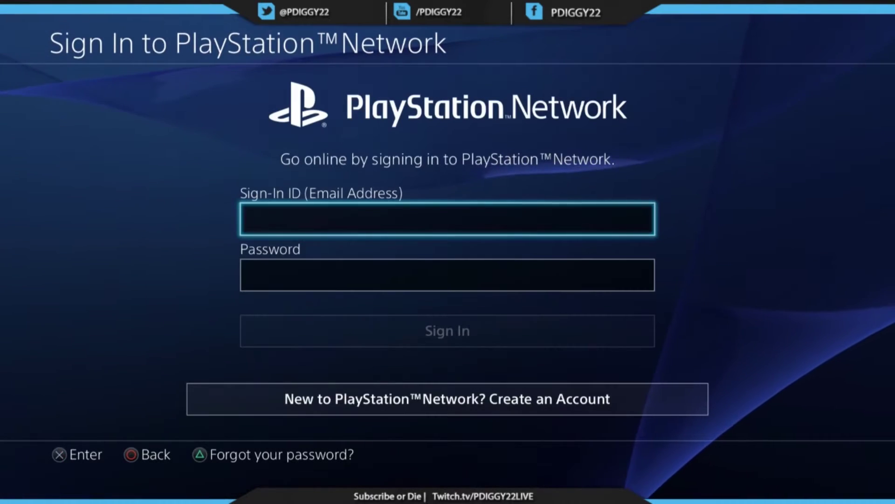
pyautogui.press('Return')
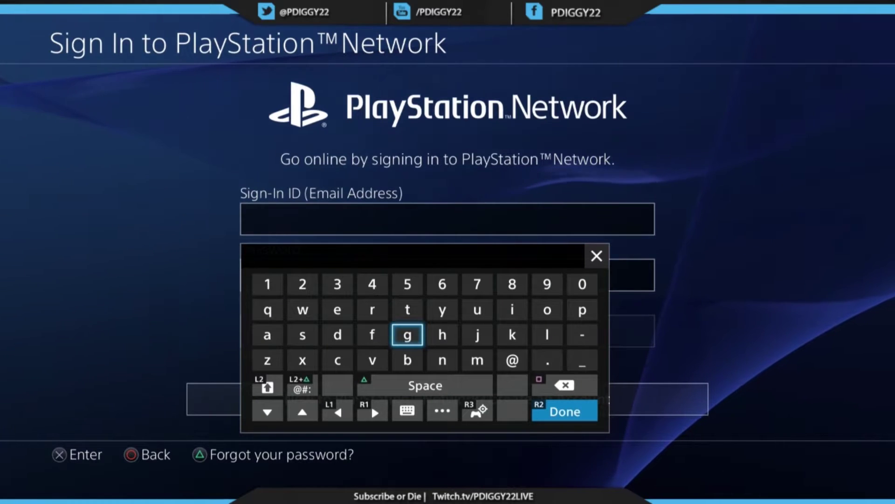
pyautogui.press('Left')
pyautogui.press('Return')
pyautogui.press('Up')
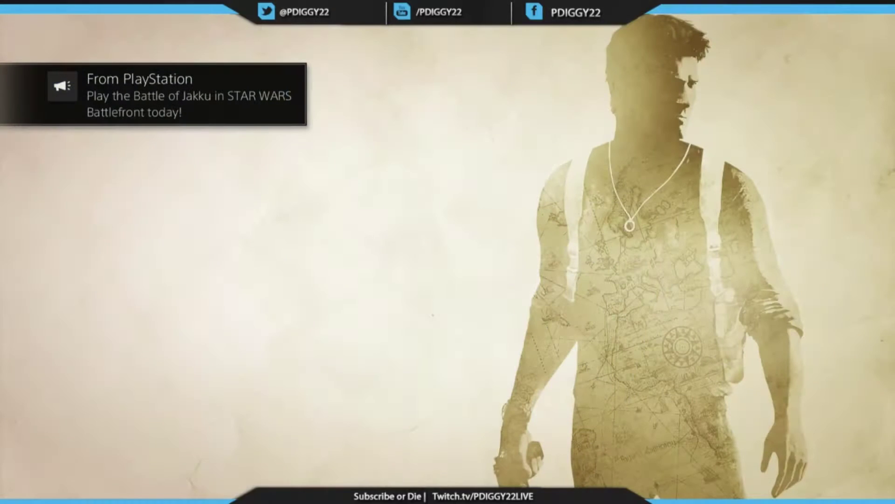